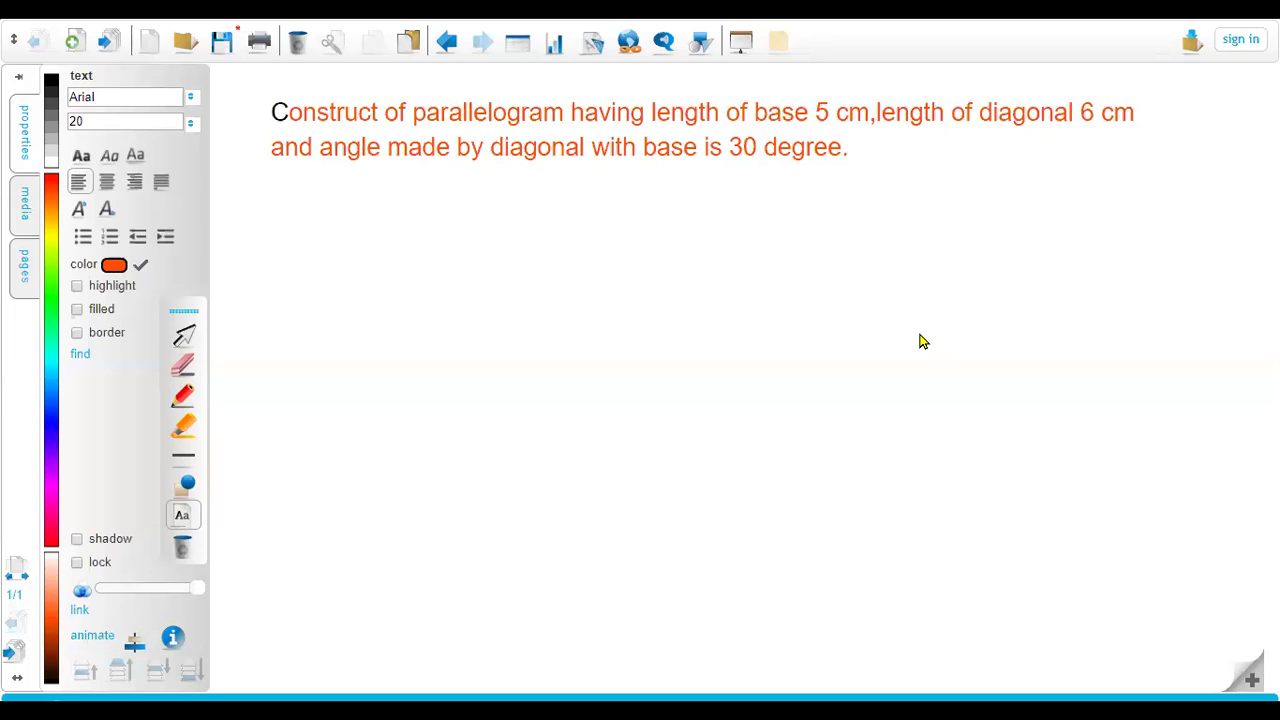
# Examine the problem statement by highlighting its given base length, diagonal length and angle between diagonal and base
pyautogui.click(849, 165)
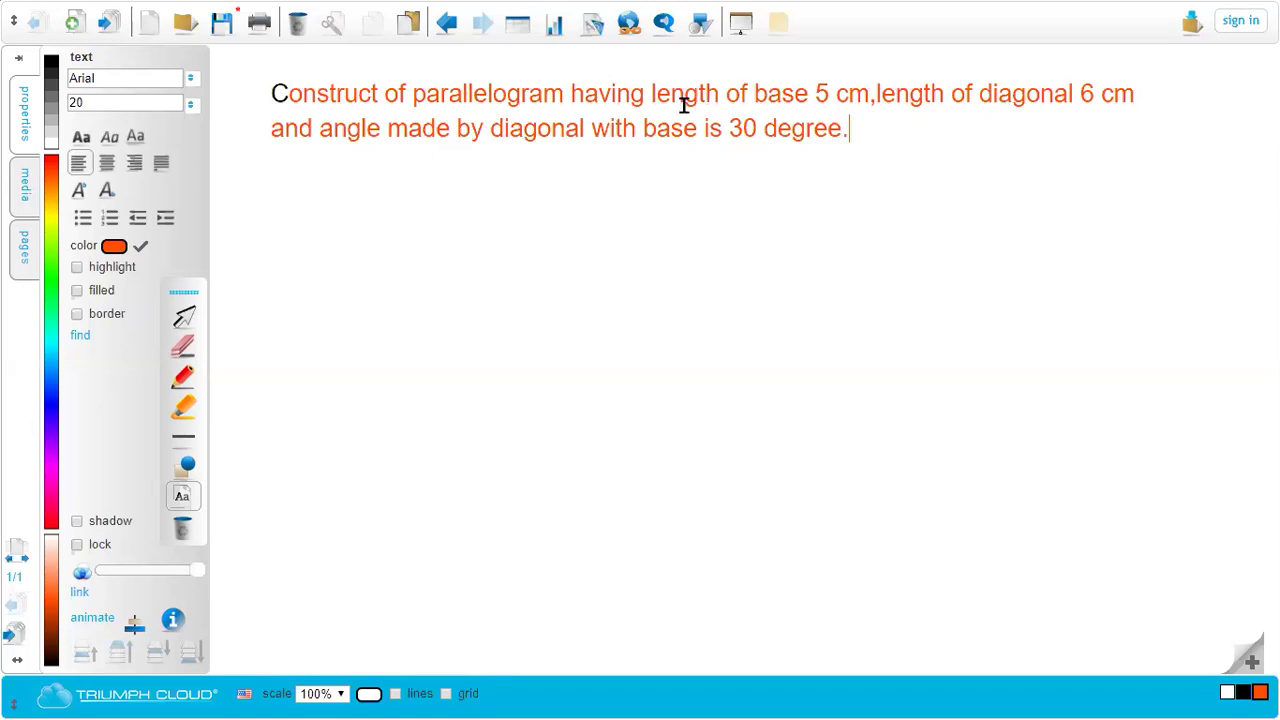
pyautogui.moveTo(650, 94); pyautogui.dragTo(871, 97)
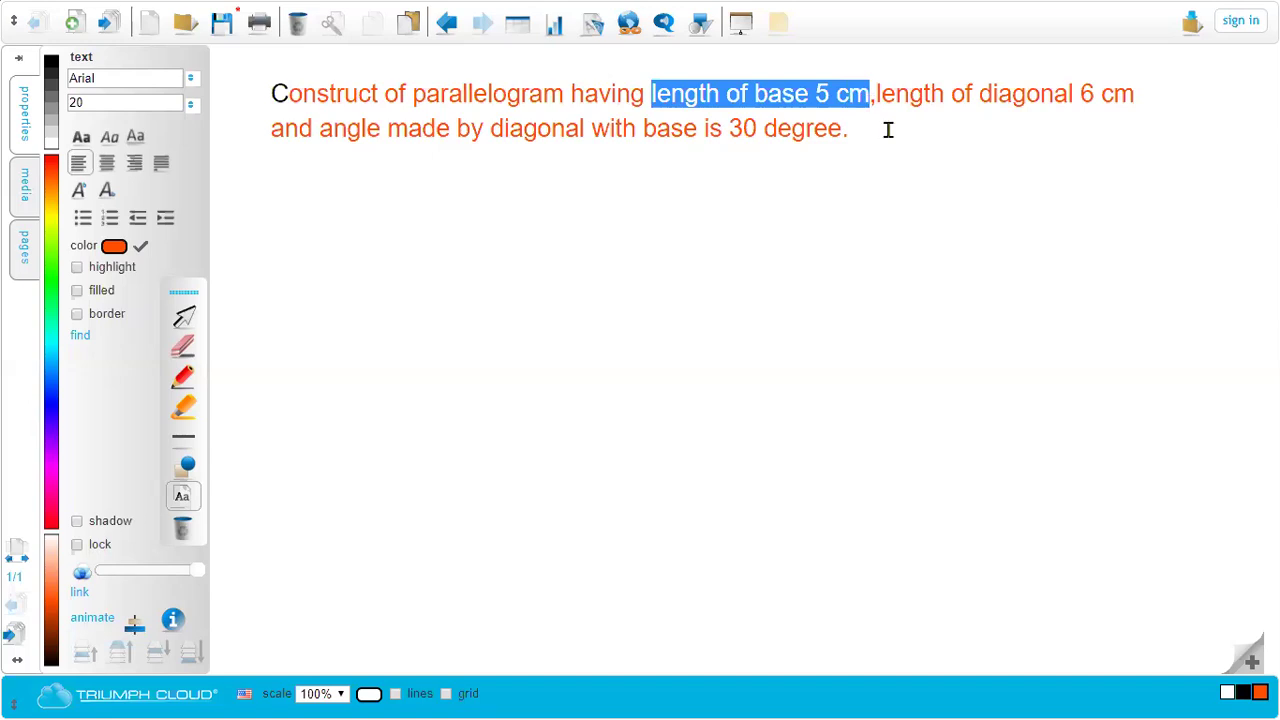
pyautogui.click(891, 94)
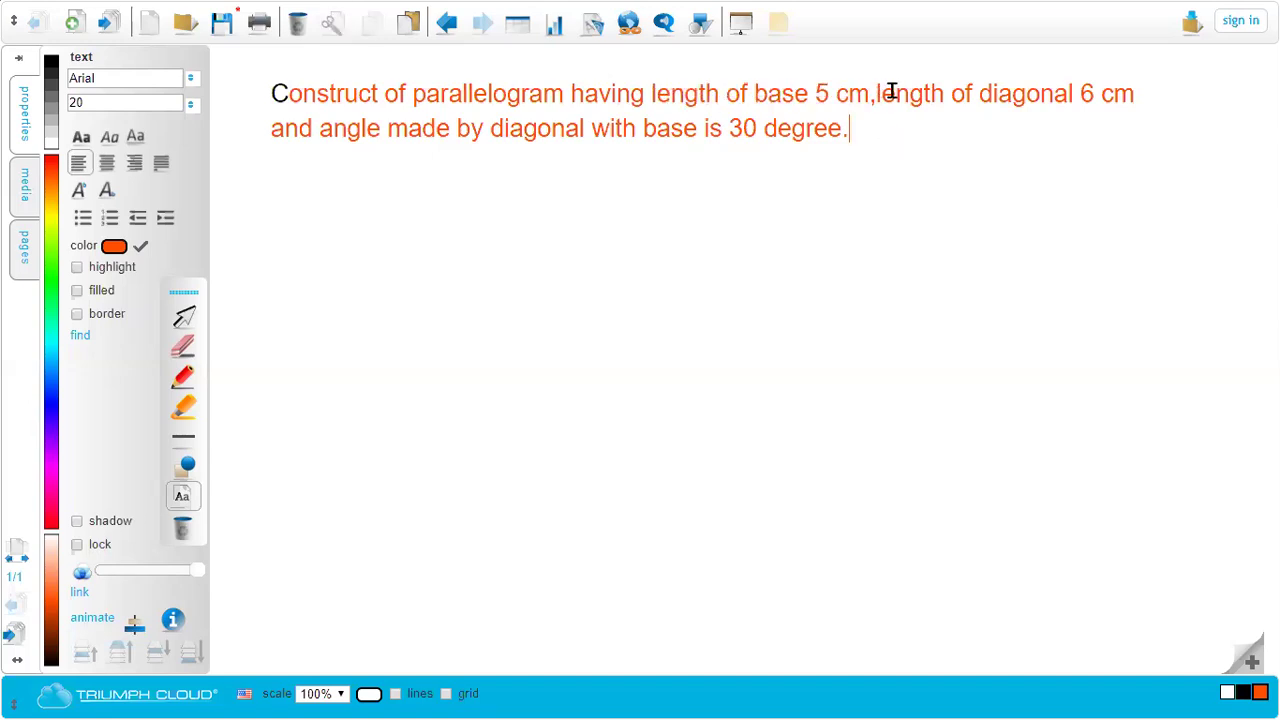
pyautogui.moveTo(878, 94); pyautogui.dragTo(1197, 109)
pyautogui.moveTo(584, 187); pyautogui.dragTo(450, 129)
pyautogui.moveTo(651, 94); pyautogui.dragTo(886, 49)
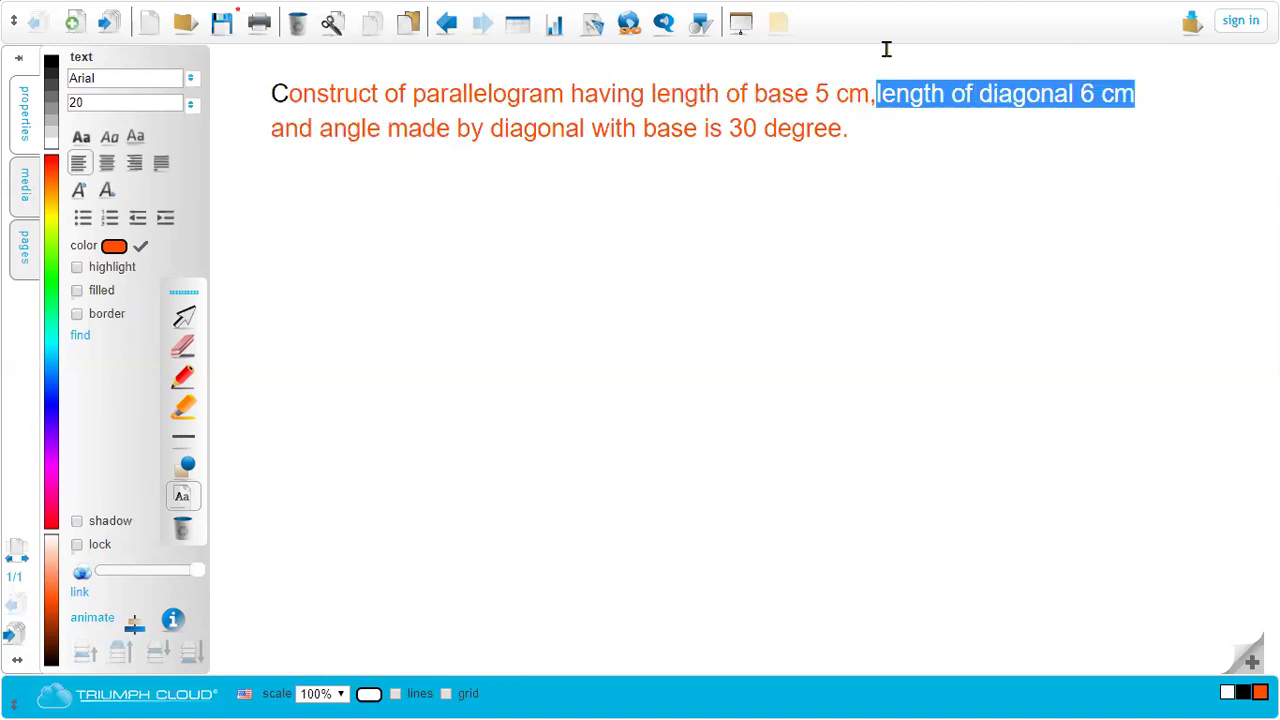
pyautogui.click(318, 132)
pyautogui.keyDown('shift'); pyautogui.click(850, 134); pyautogui.keyUp('shift')
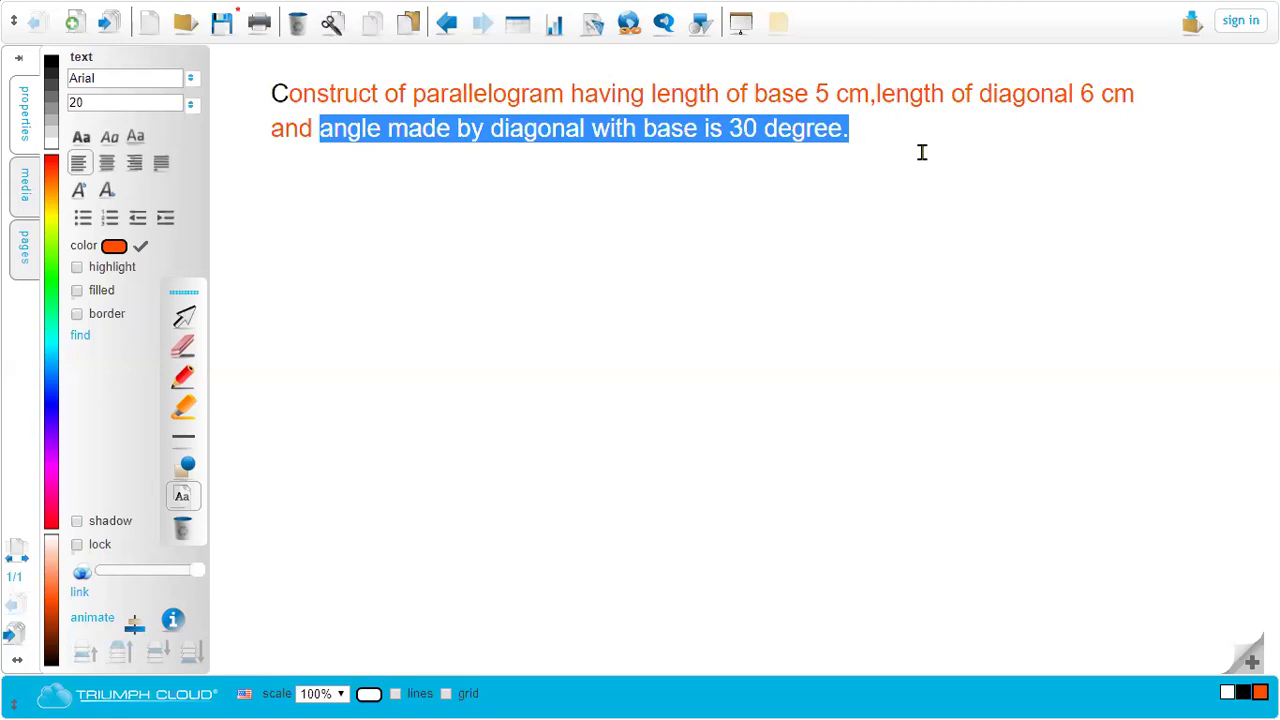
pyautogui.click(922, 152)
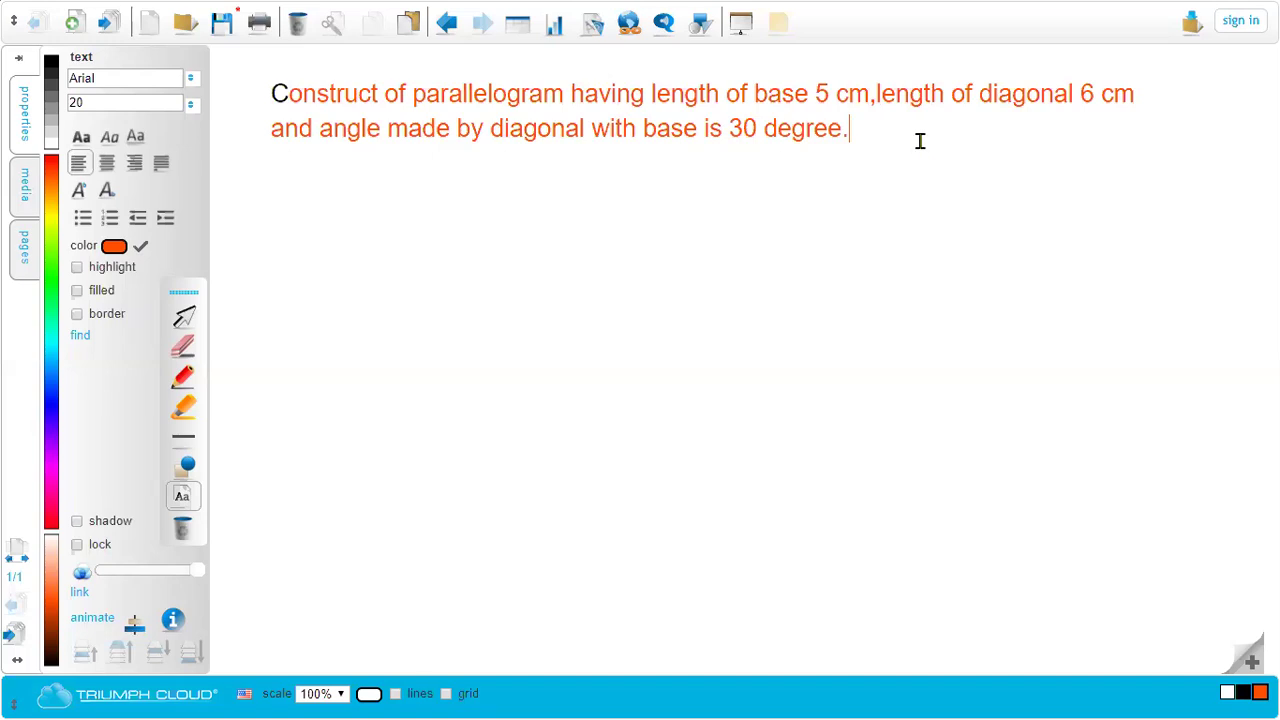
pyautogui.moveTo(756, 97); pyautogui.dragTo(880, 149)
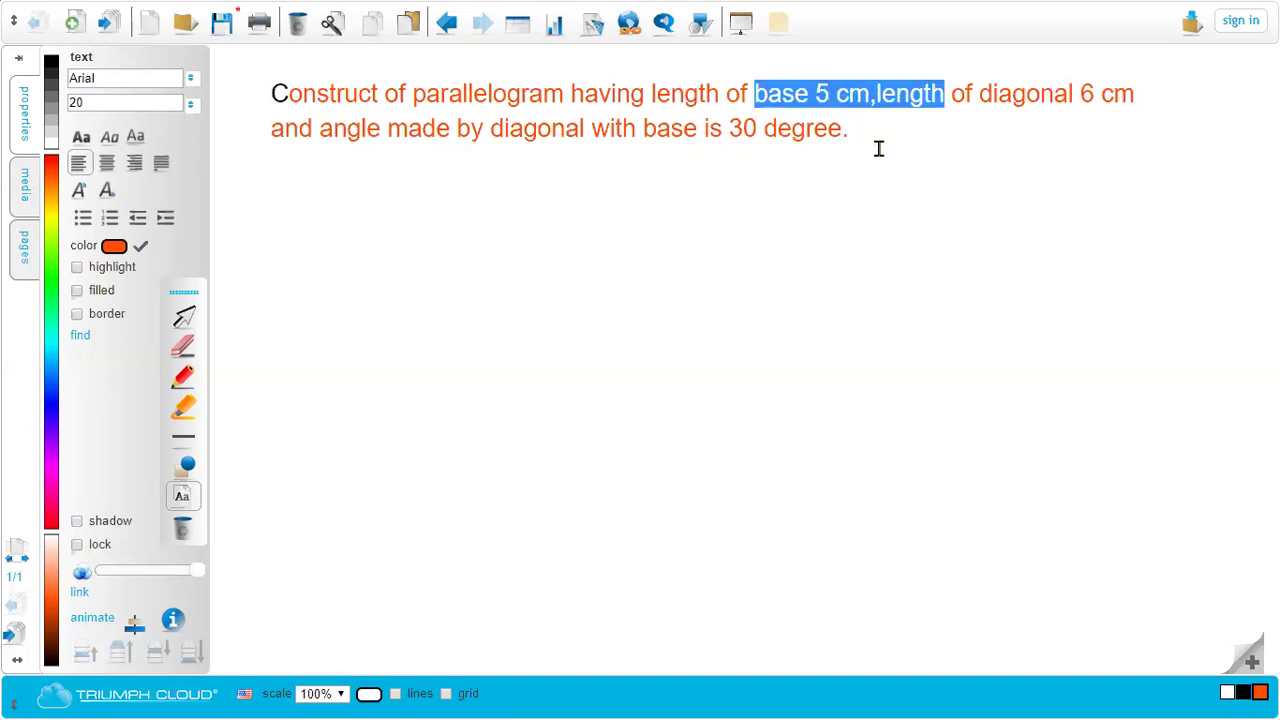
pyautogui.click(880, 149)
# Add a ruler and place it horizontally in the lower middle of the page, below the problem statement
pyautogui.click(593, 27)
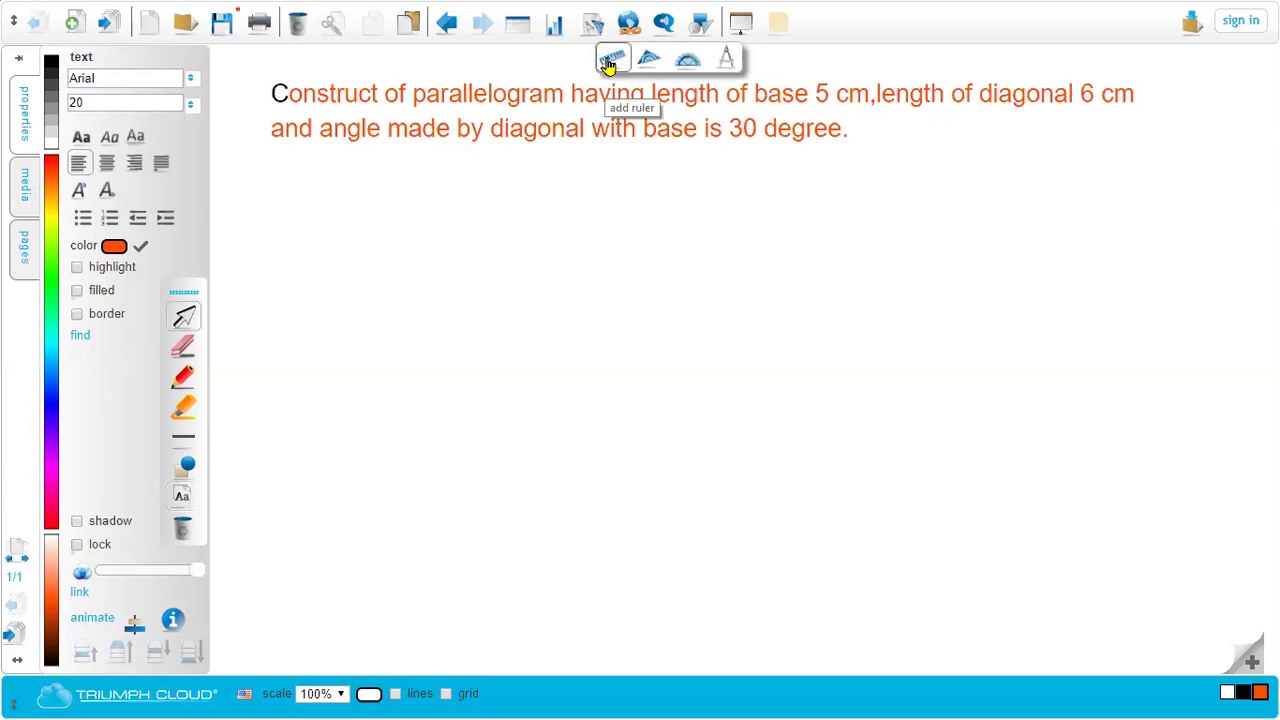
pyautogui.moveTo(608, 63); pyautogui.dragTo(707, 418)
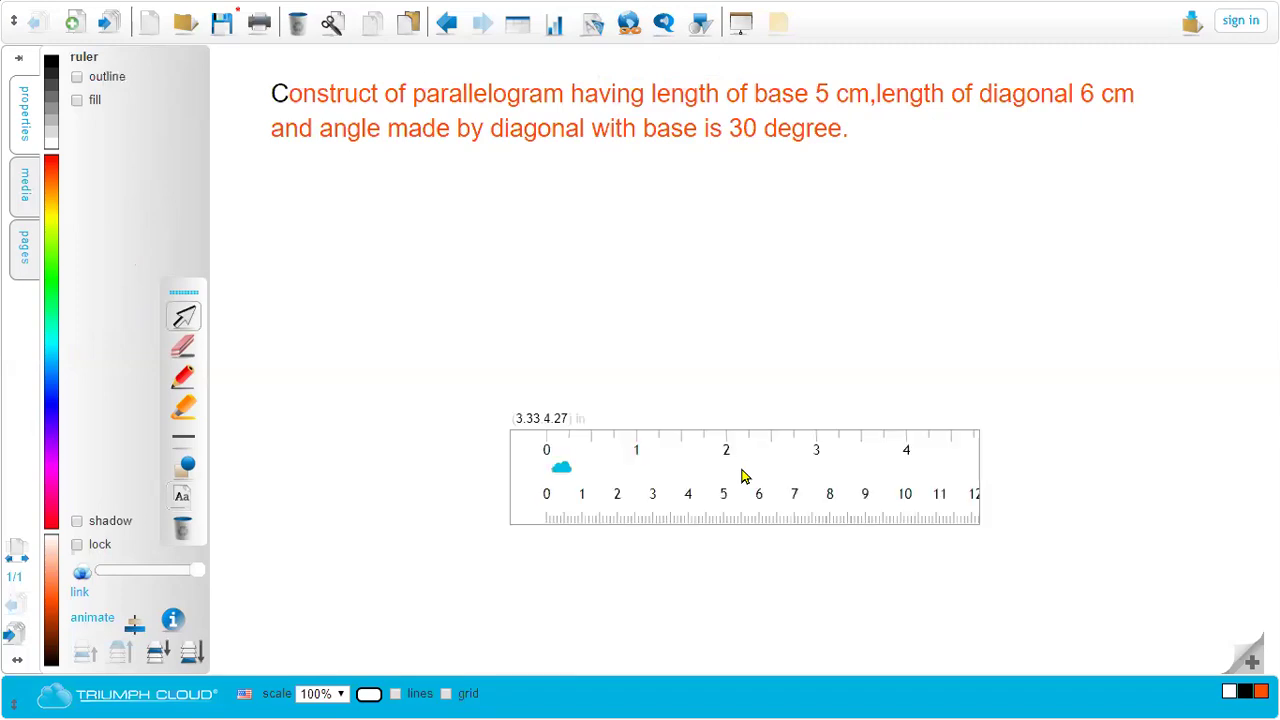
pyautogui.moveTo(743, 477); pyautogui.dragTo(743, 486)
pyautogui.click(795, 113)
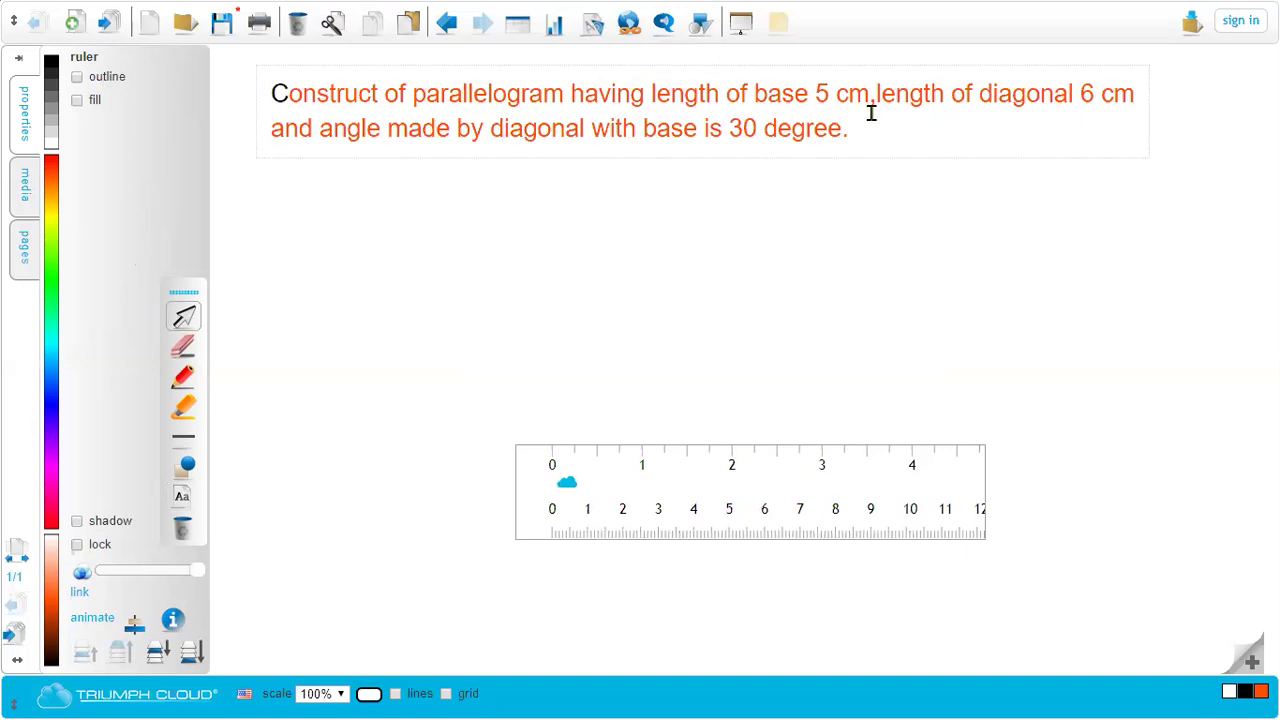
# Draw an orange 5 cm base line along the ruler's centimetre edge and move the ruler up clear of it
pyautogui.click(175, 445)
pyautogui.click(178, 450)
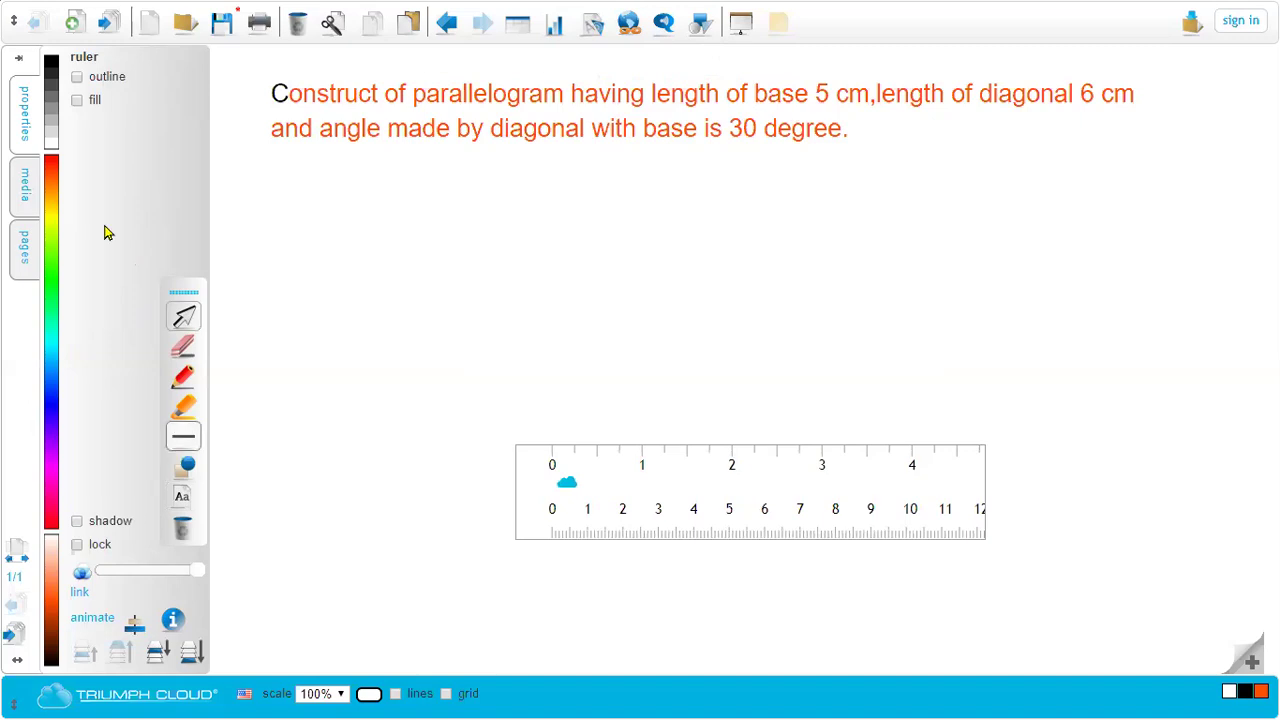
pyautogui.click(49, 188)
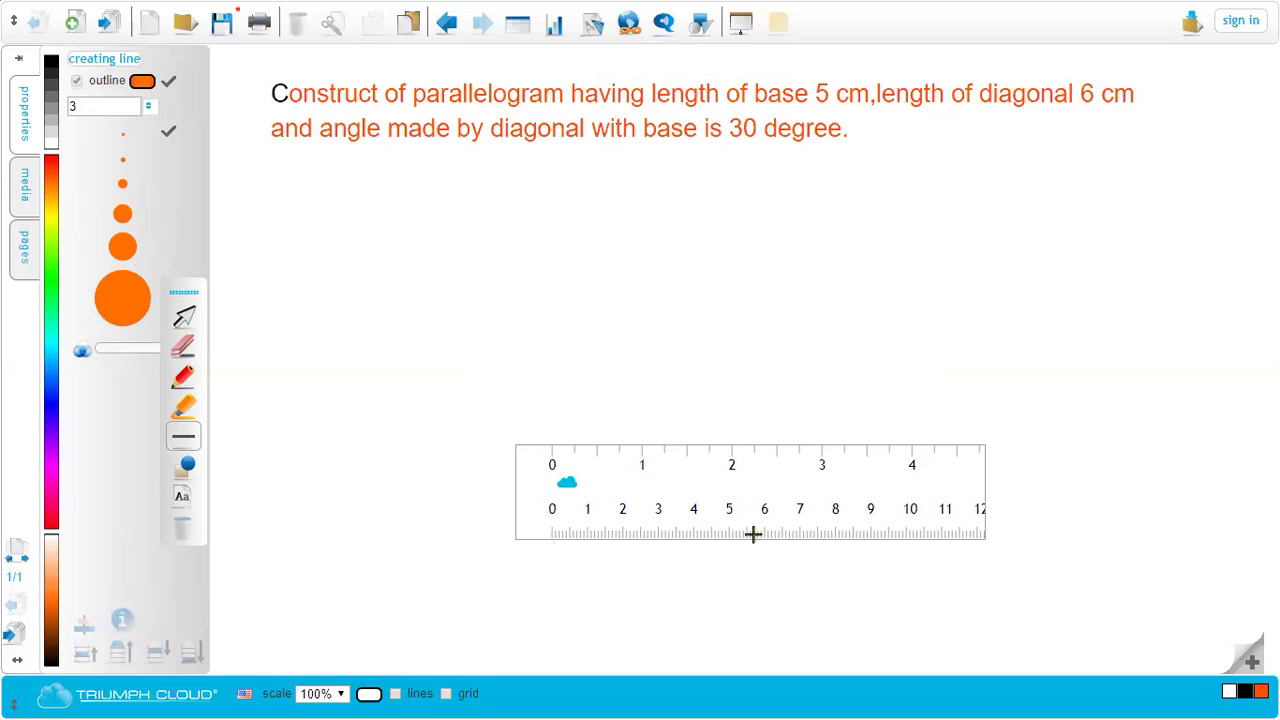
pyautogui.moveTo(702, 549); pyautogui.dragTo(731, 540)
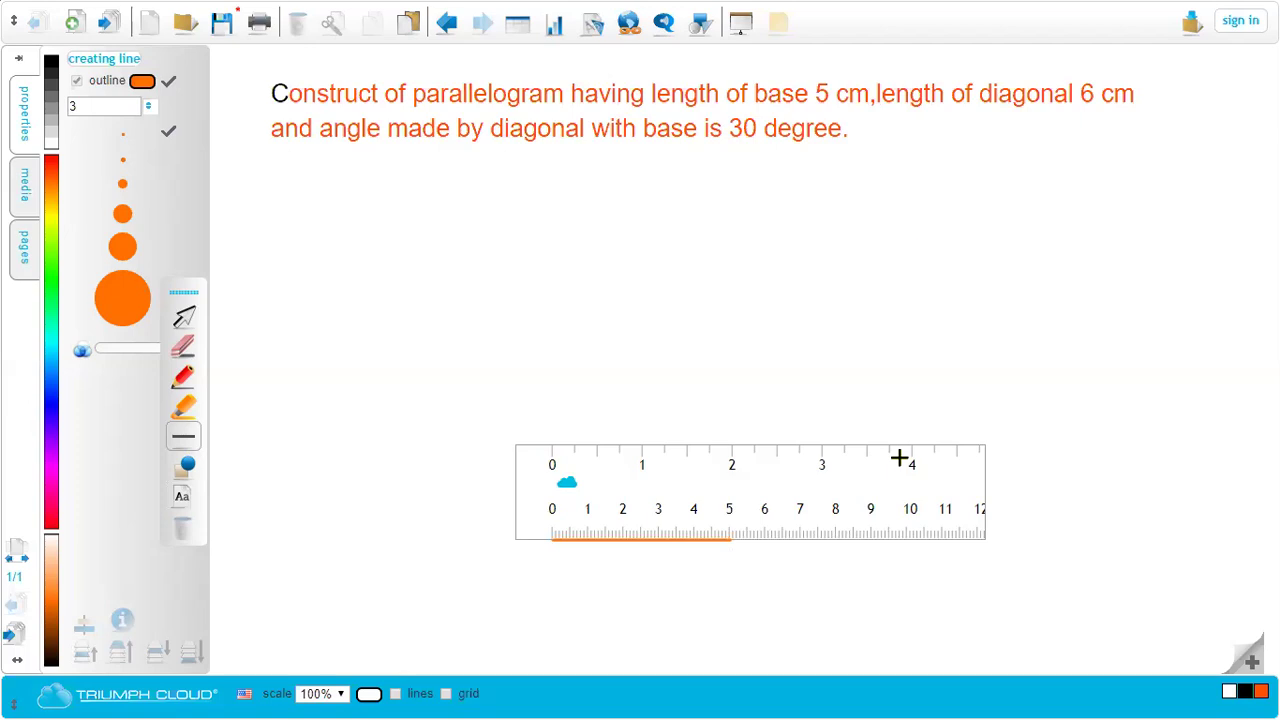
pyautogui.click(186, 317)
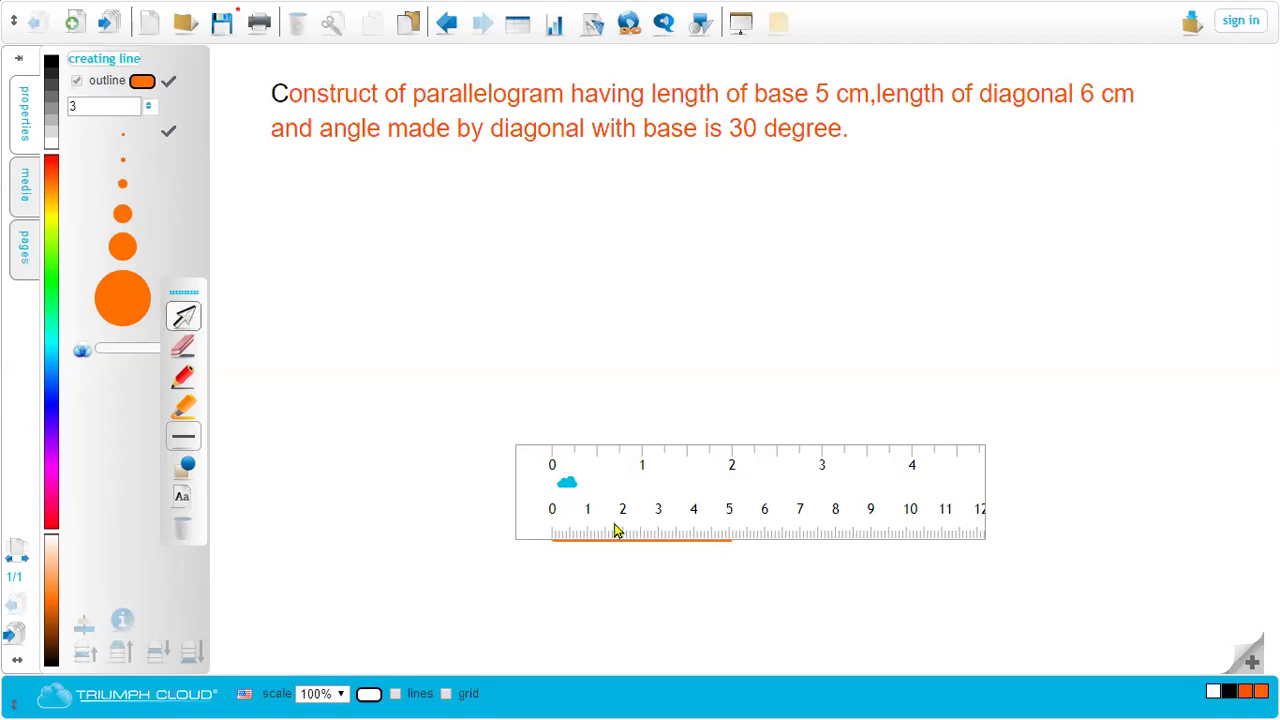
pyautogui.moveTo(594, 485); pyautogui.dragTo(622, 378)
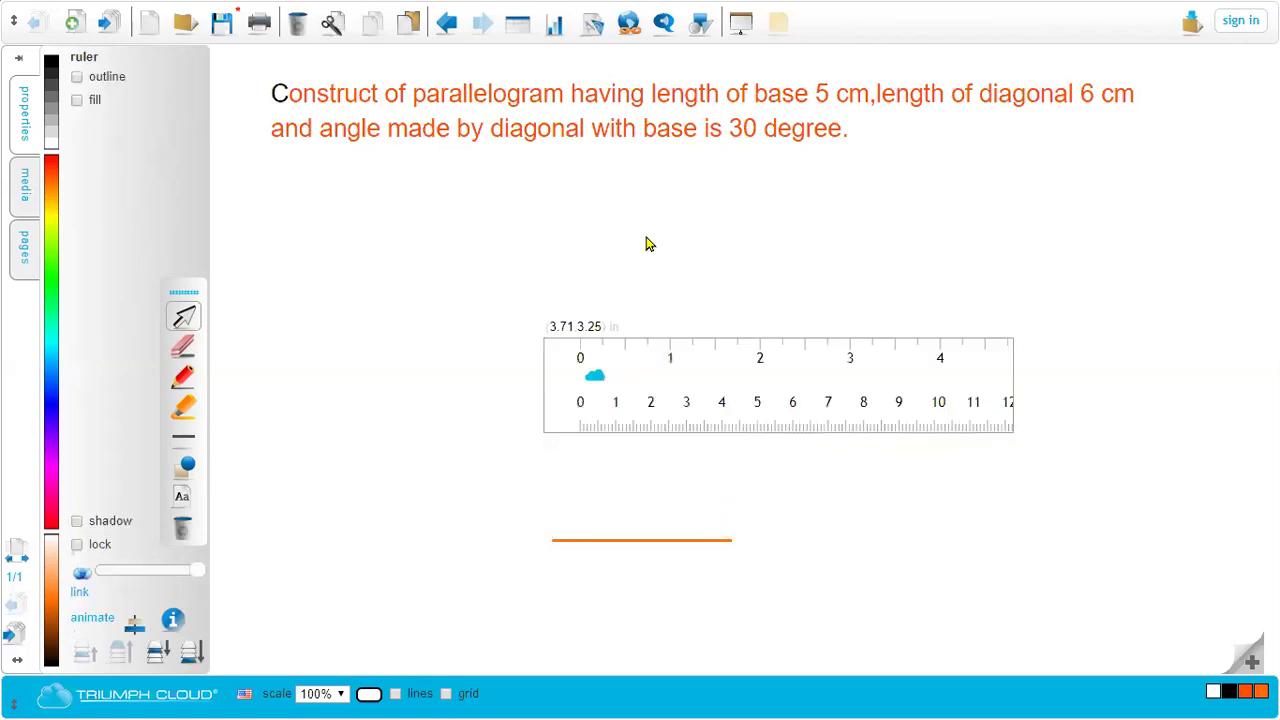
# Label the base line's endpoints A and B and add the text "5 cm" beneath its middle
pyautogui.click(182, 498)
pyautogui.click(534, 549)
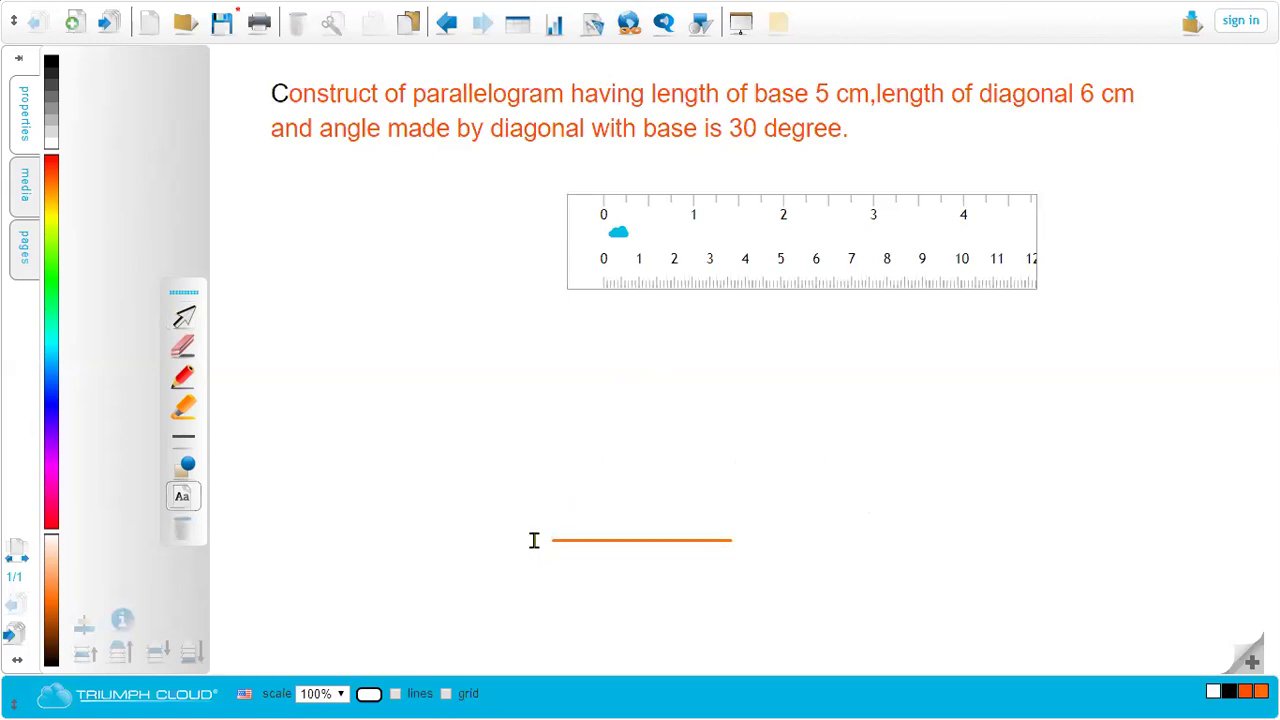
pyautogui.click(534, 540)
pyautogui.write('A')
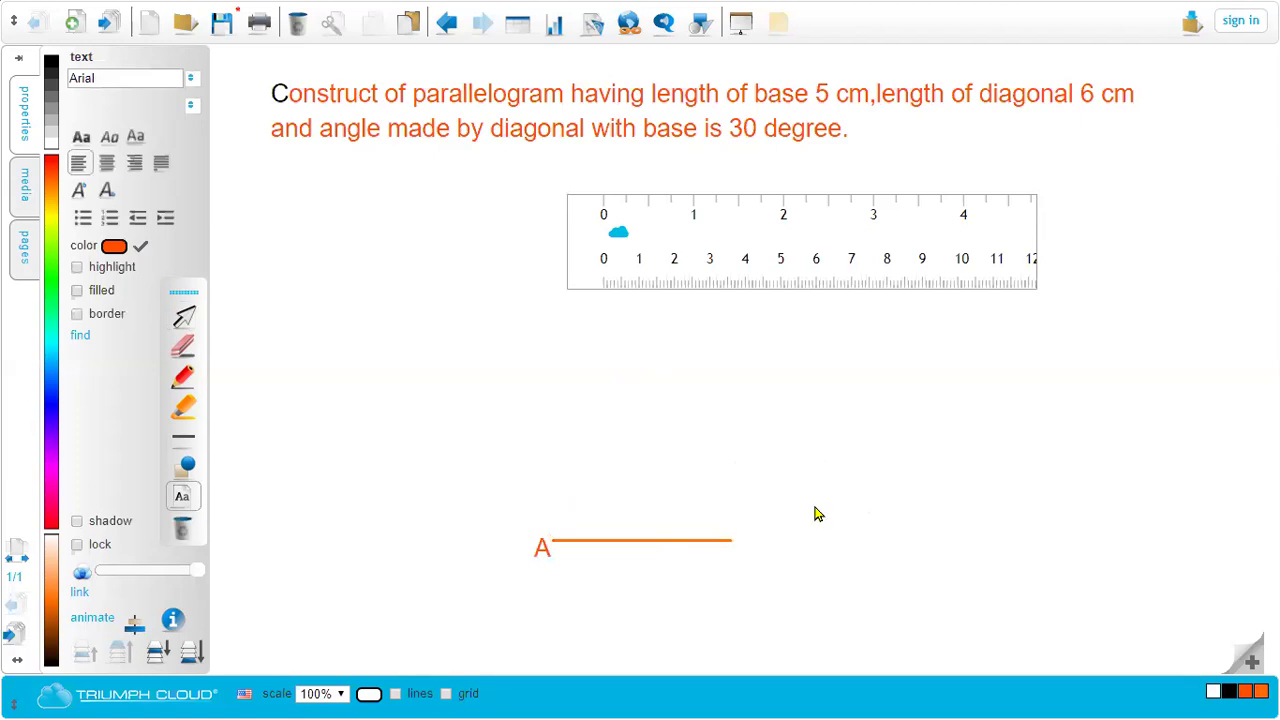
pyautogui.click(745, 545)
pyautogui.write('B')
pyautogui.click(800, 551)
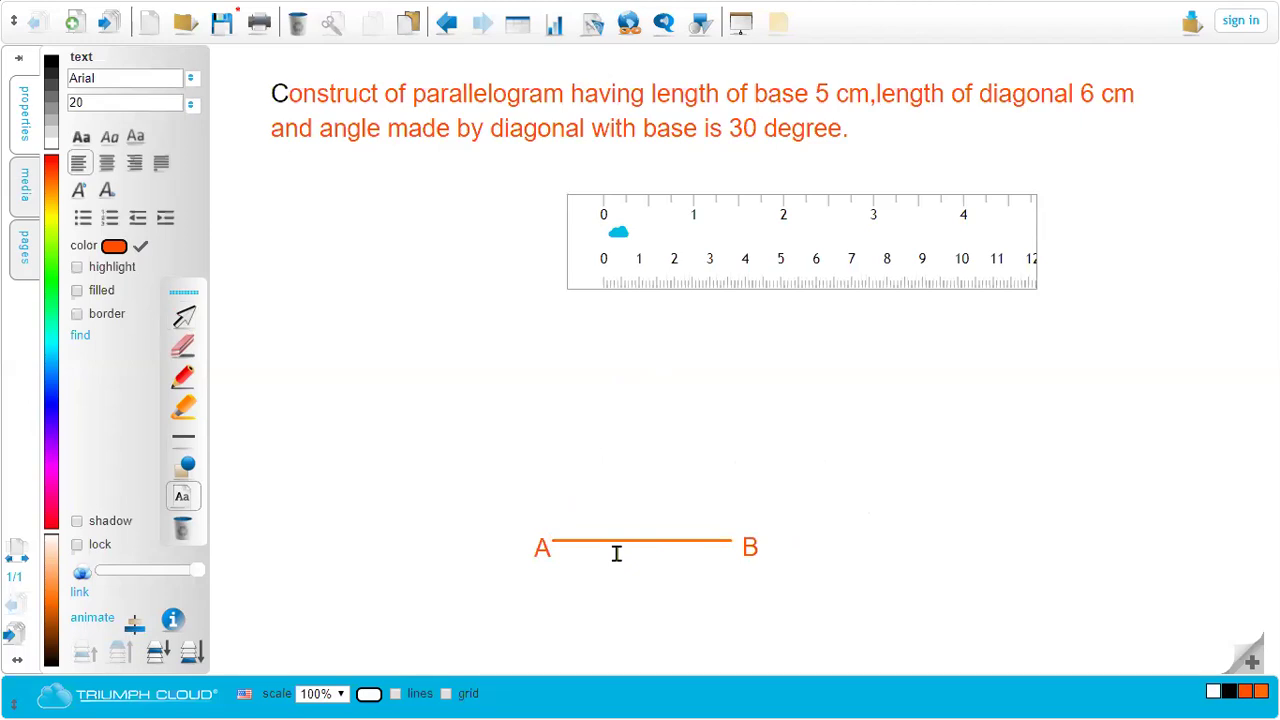
pyautogui.click(616, 553)
pyautogui.write('5 cm')
# Mark both endpoints of the base line with black pen dots of thickness 10
pyautogui.click(186, 381)
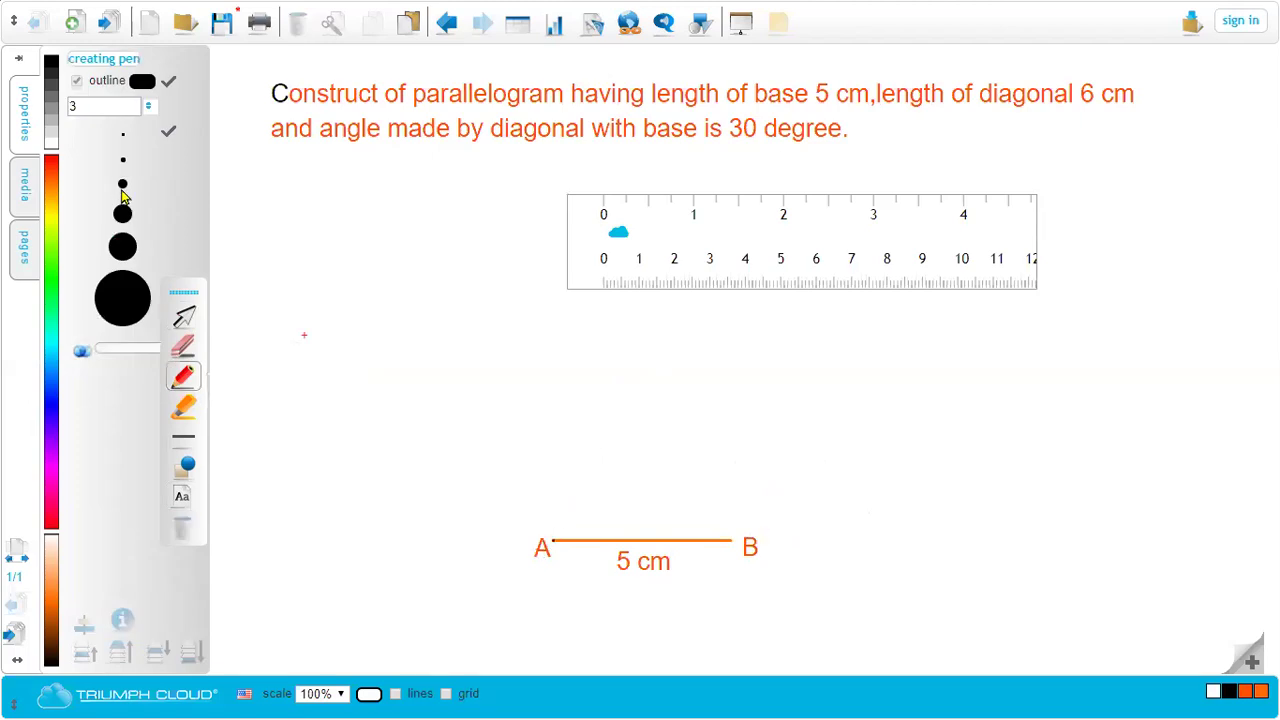
pyautogui.click(553, 540)
pyautogui.click(184, 318)
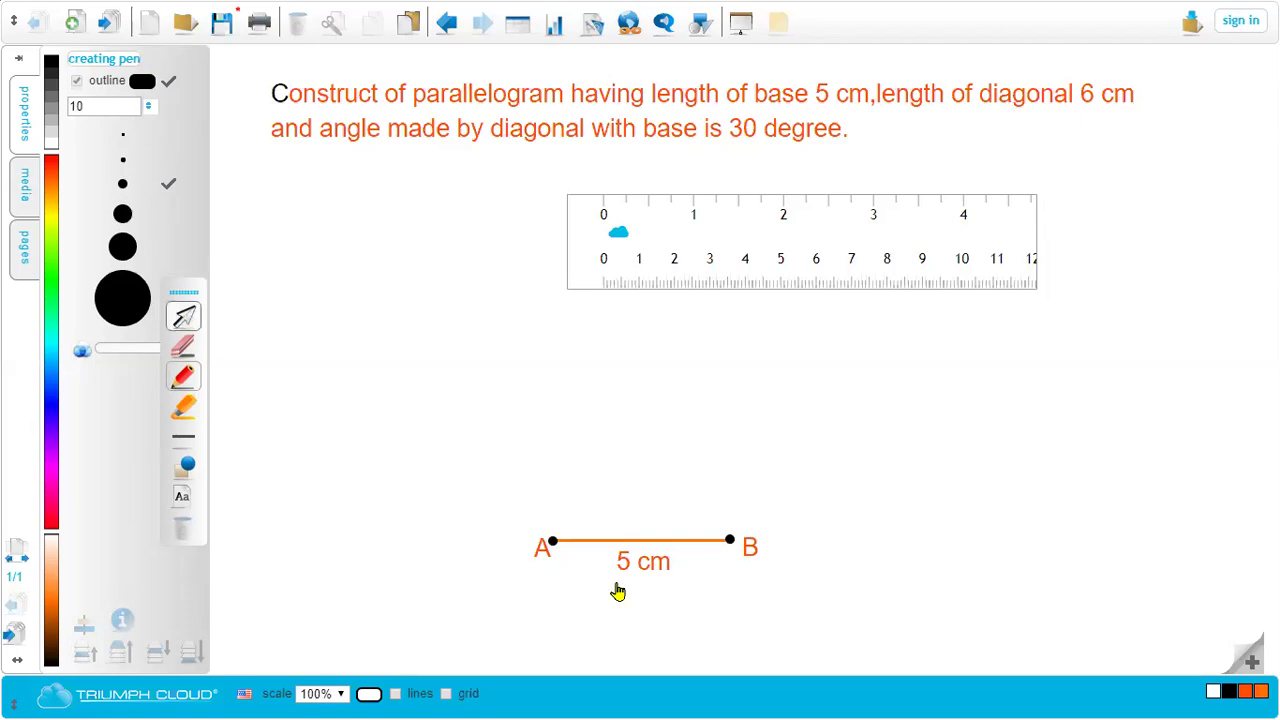
pyautogui.click(754, 563)
pyautogui.click(677, 559)
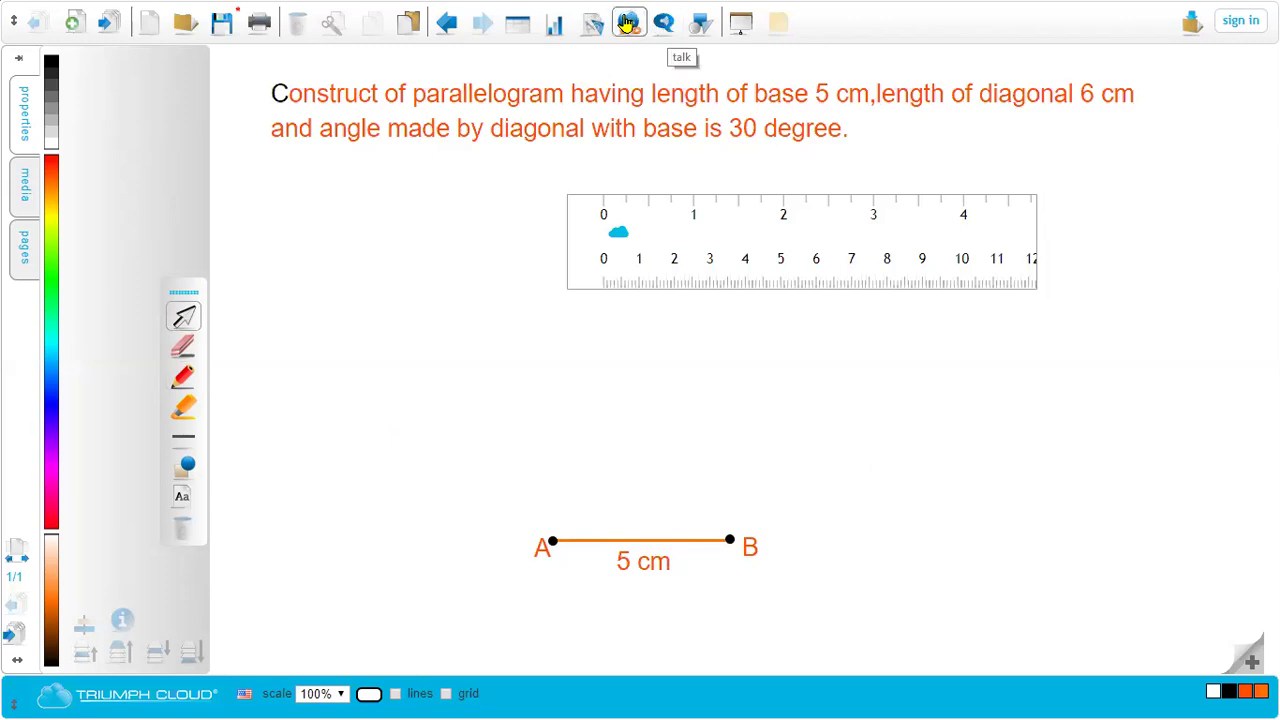
# Add a compass and place its needle point on endpoint A
pyautogui.click(592, 22)
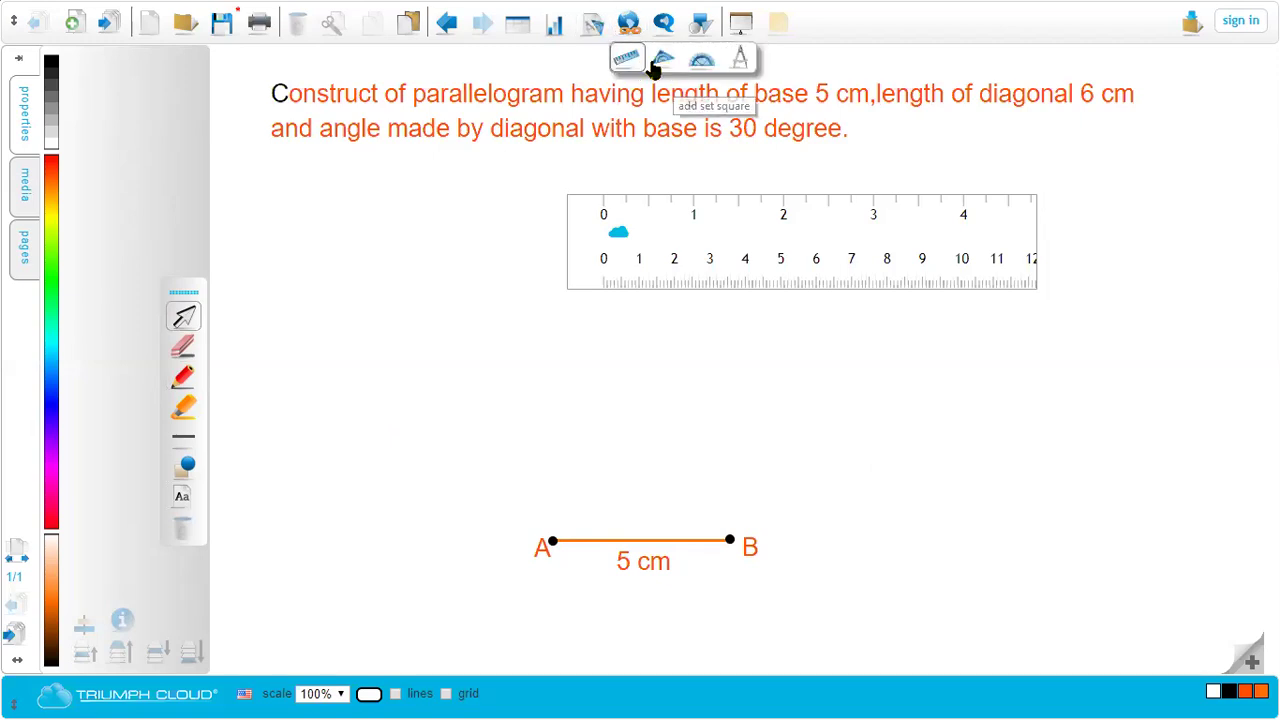
pyautogui.click(737, 58)
pyautogui.moveTo(260, 175); pyautogui.dragTo(562, 418)
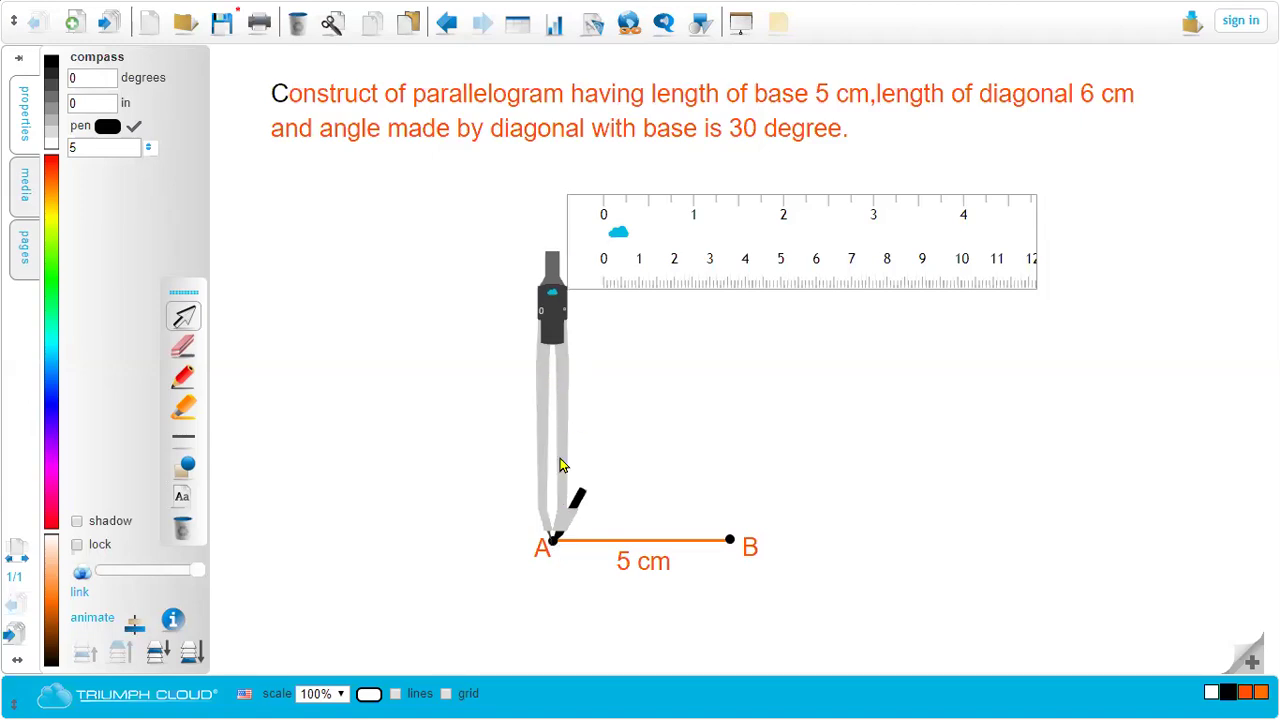
# Open the compass to about 29 degrees (1.28 in) and draw a wide black arc centred on A, starting from line AB
pyautogui.click(566, 436)
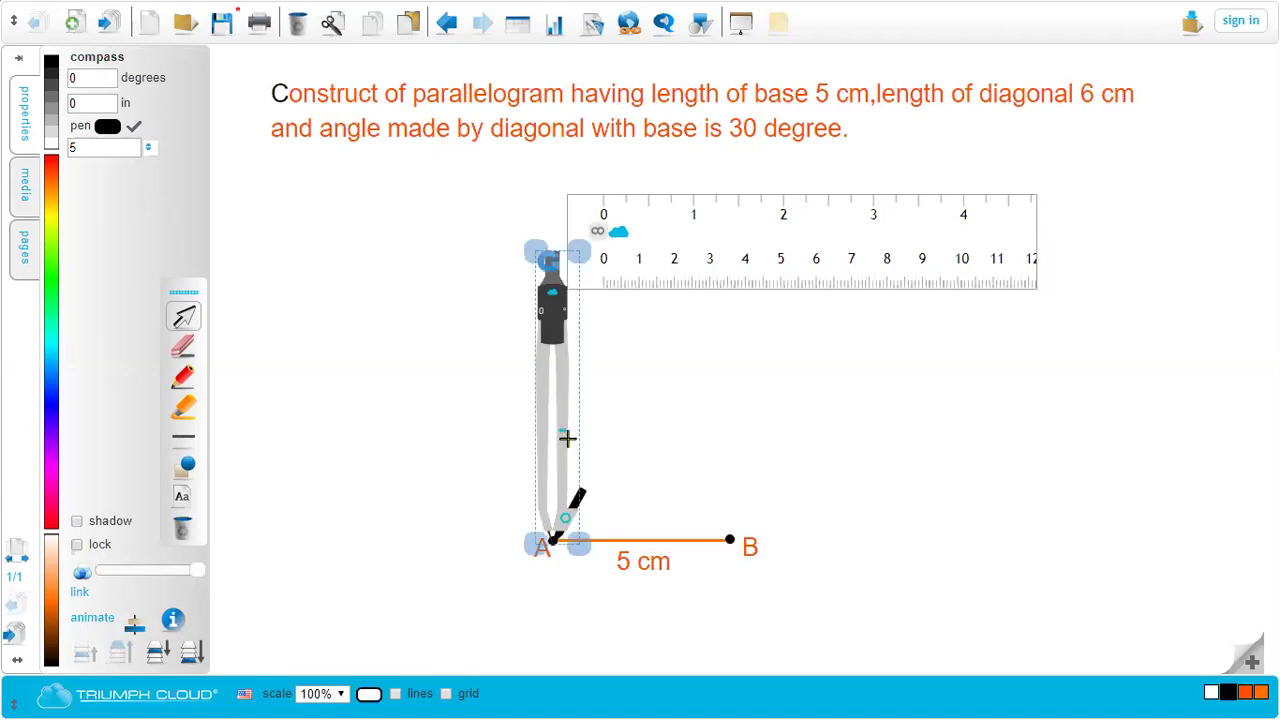
pyautogui.moveTo(566, 431); pyautogui.dragTo(640, 429)
pyautogui.click(637, 432)
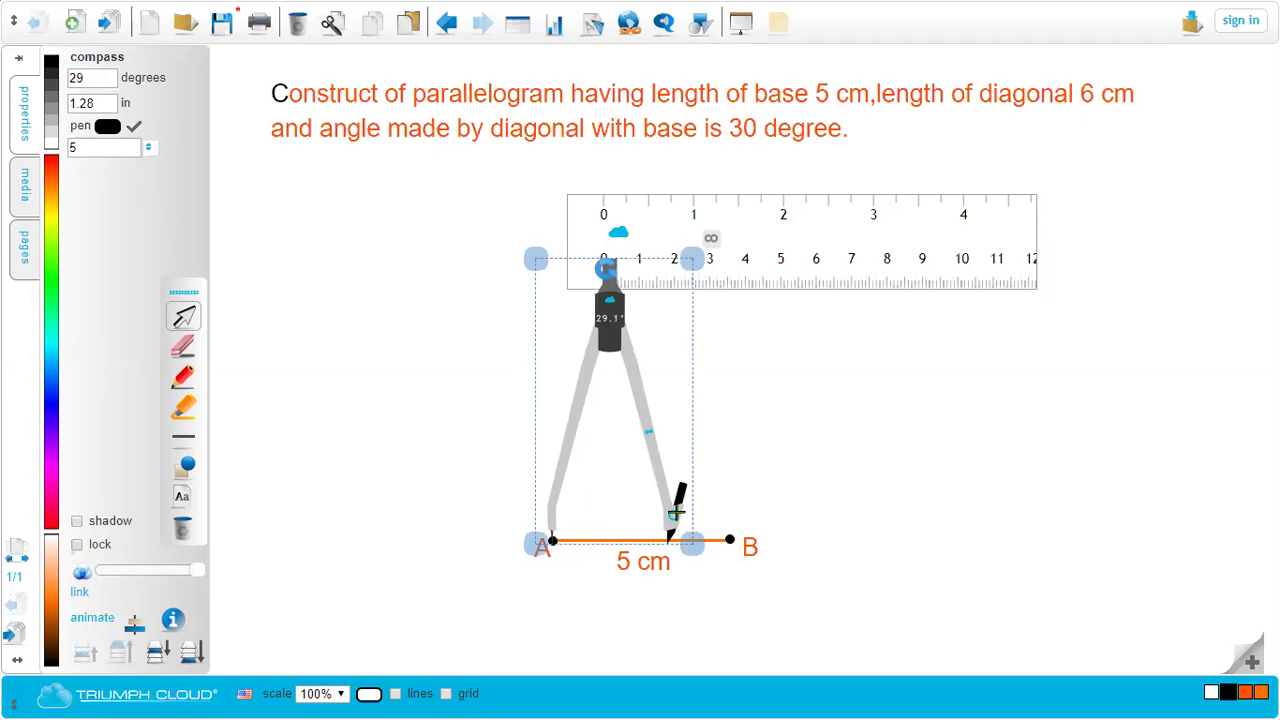
pyautogui.moveTo(676, 513)
pyautogui.mouseDown()
pyautogui.moveTo(661, 456)
pyautogui.moveTo(609, 407)
pyautogui.moveTo(518, 416)
pyautogui.moveTo(453, 475)
pyautogui.mouseUp()
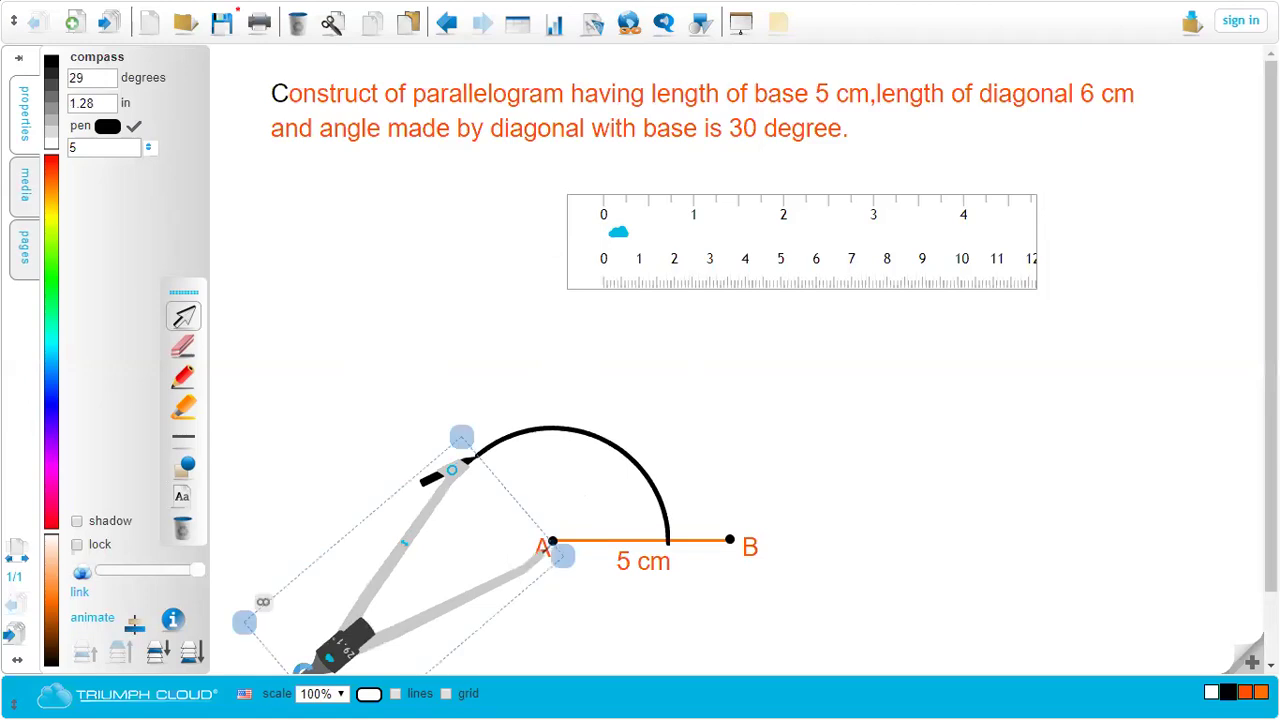
pyautogui.scroll(-1, 452, 470)
pyautogui.scroll(-1, 411, 483)
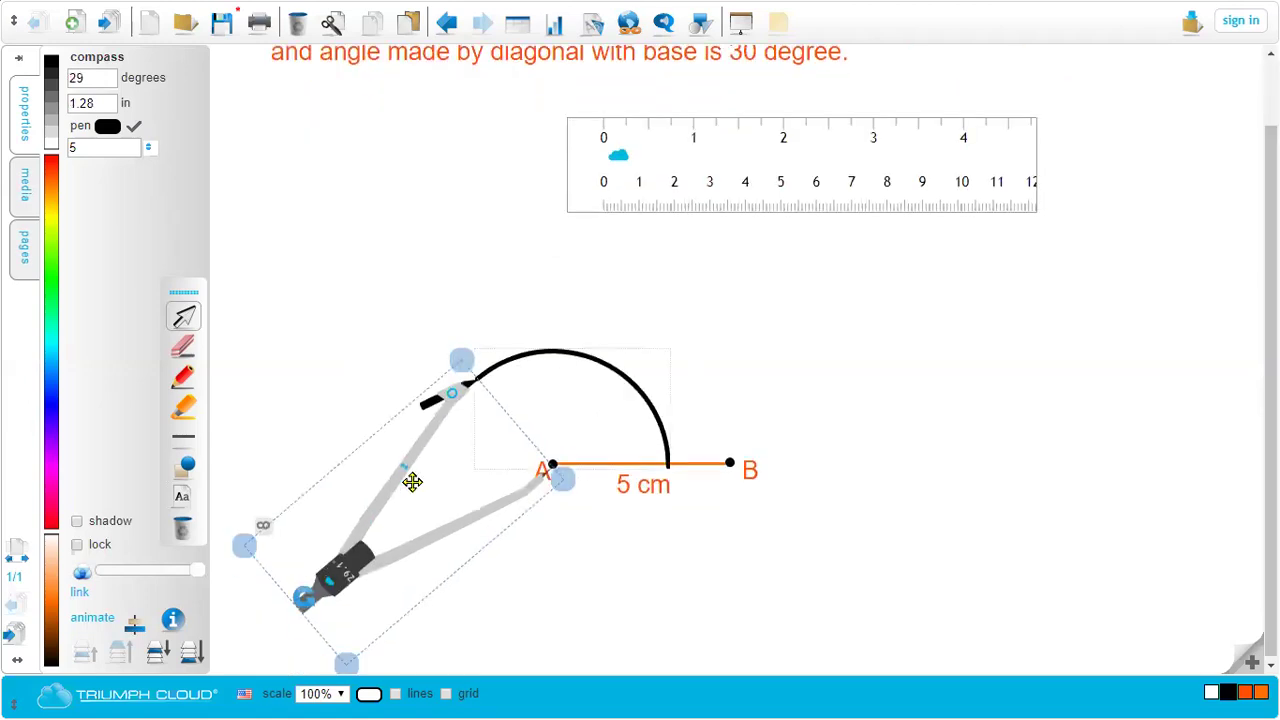